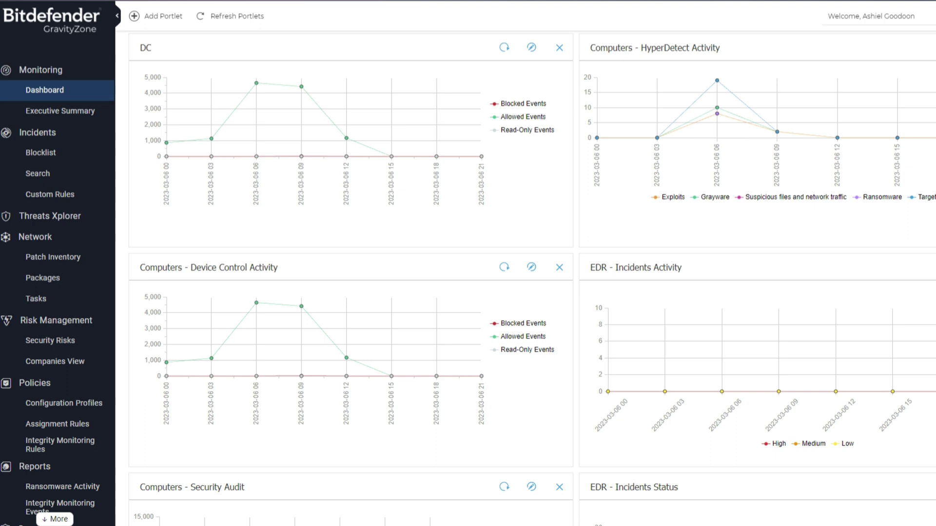
From the Companies list, start a new company named 'Test ABC'.
{"action": "scroll", "coordinate": [28, 146], "scroll_direction": "down", "scroll_amount": 8}
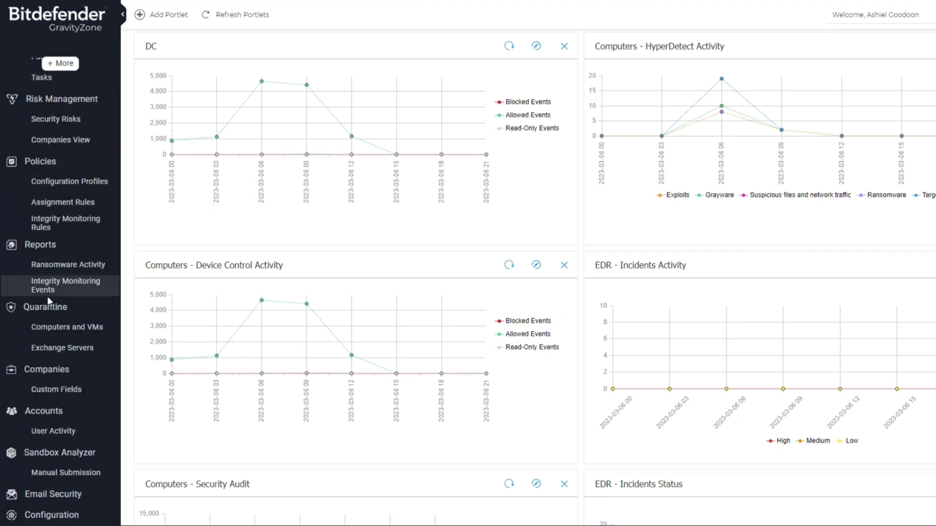
{"action": "left_click", "coordinate": [52, 373]}
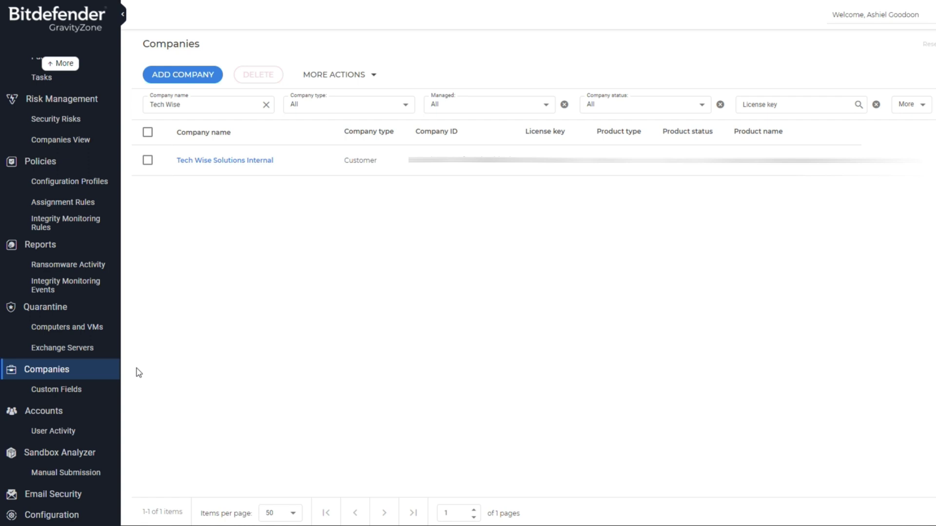
{"action": "left_click", "coordinate": [180, 77]}
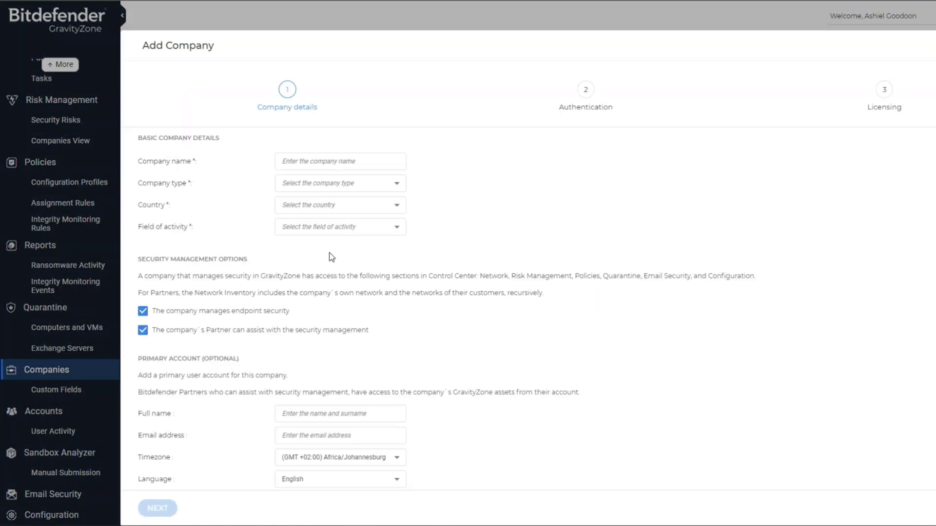
{"action": "type", "text": "Te"}
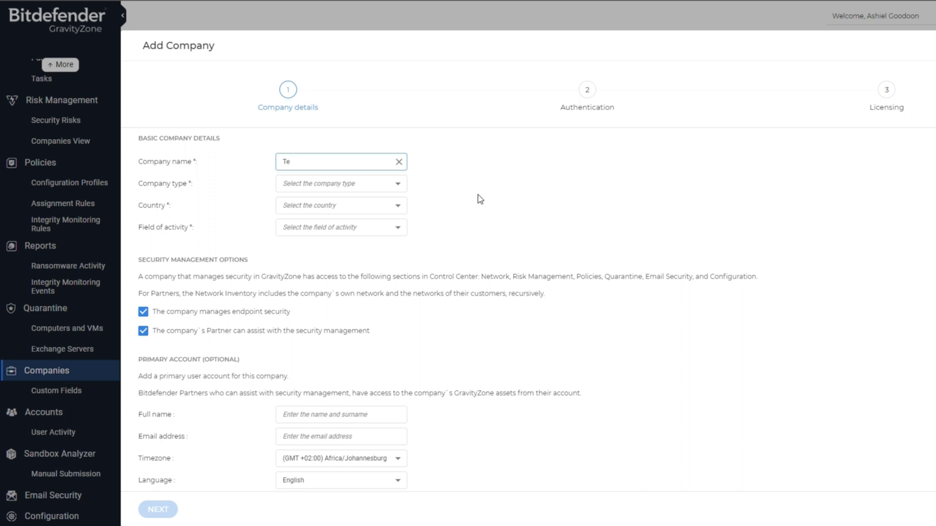
{"action": "type", "text": "st ABC"}
Set the company type to Customer and the country to South Africa.
{"action": "left_click", "coordinate": [336, 184]}
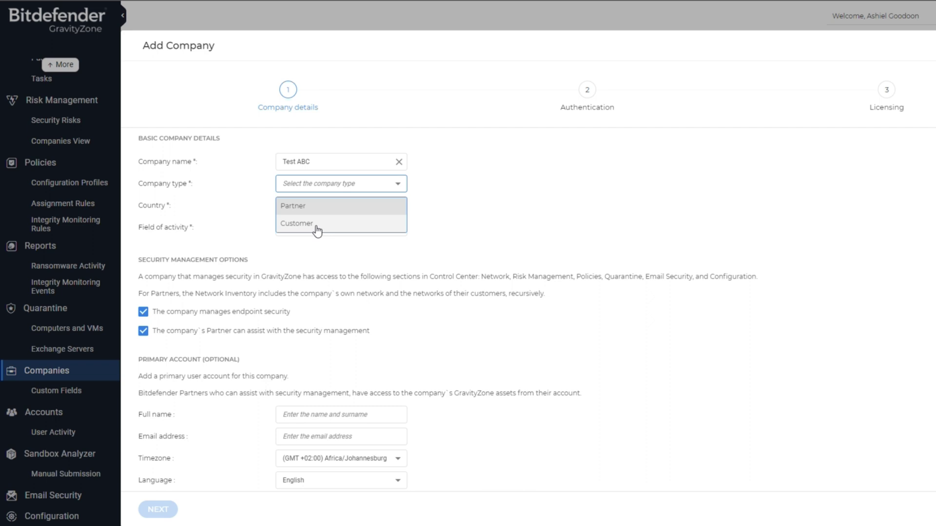
{"action": "left_click", "coordinate": [318, 226]}
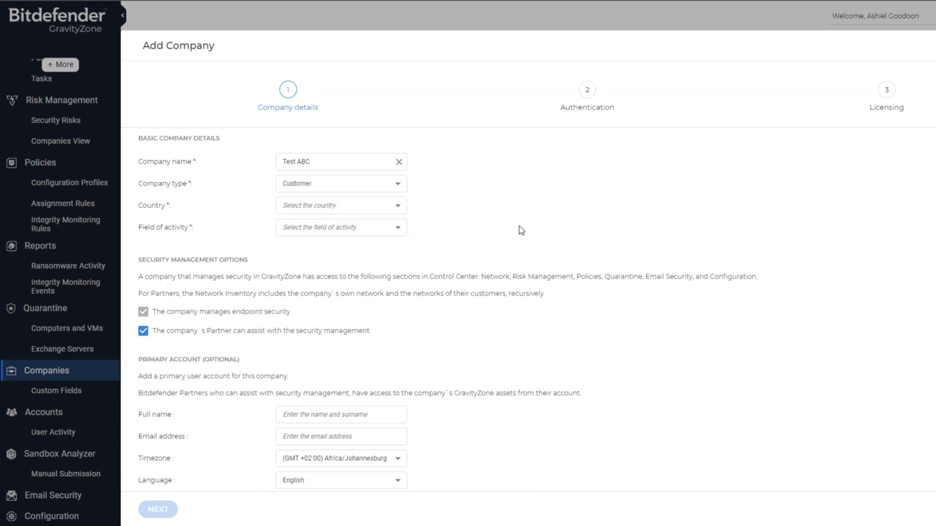
{"action": "left_click", "coordinate": [358, 206]}
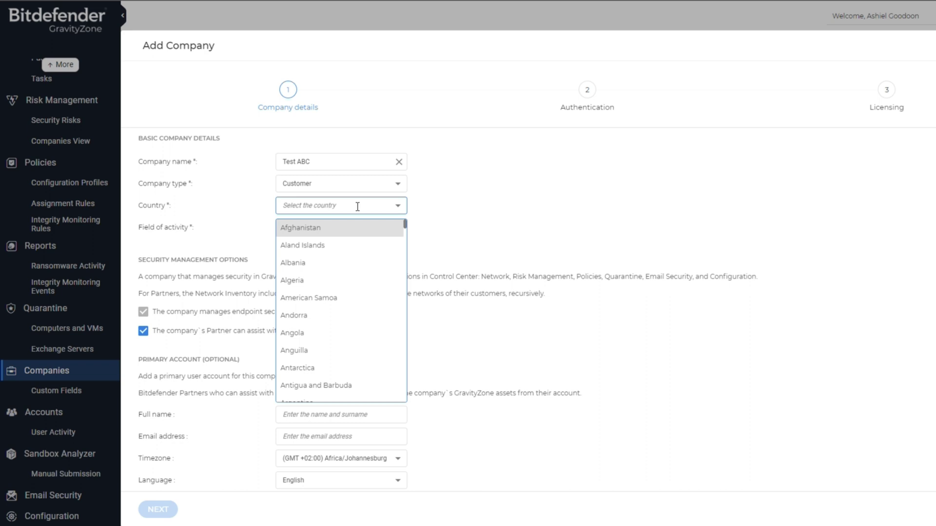
{"action": "type", "text": "south"}
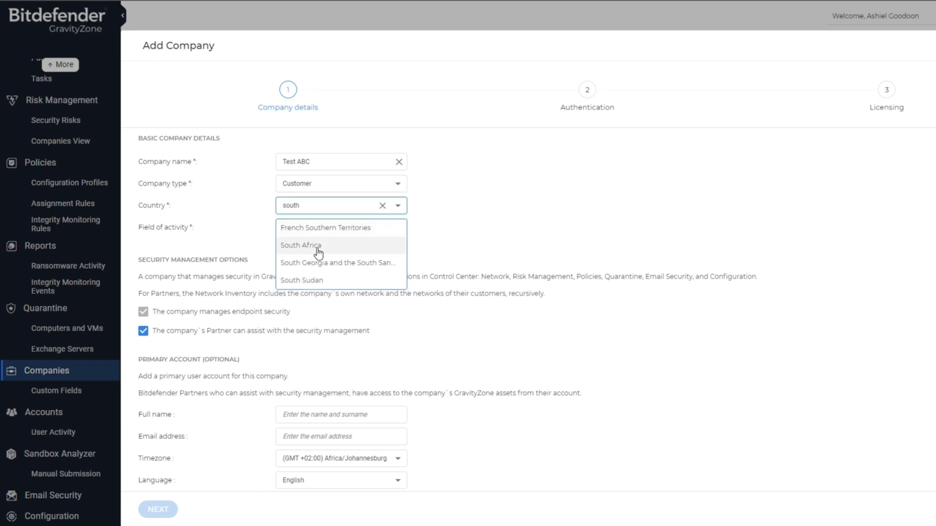
{"action": "left_click", "coordinate": [319, 246]}
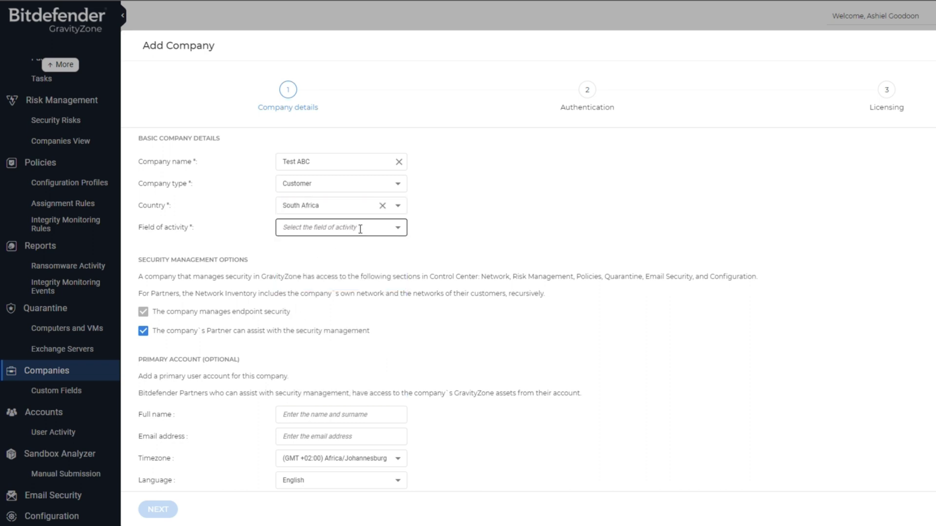
{"action": "left_click", "coordinate": [360, 229]}
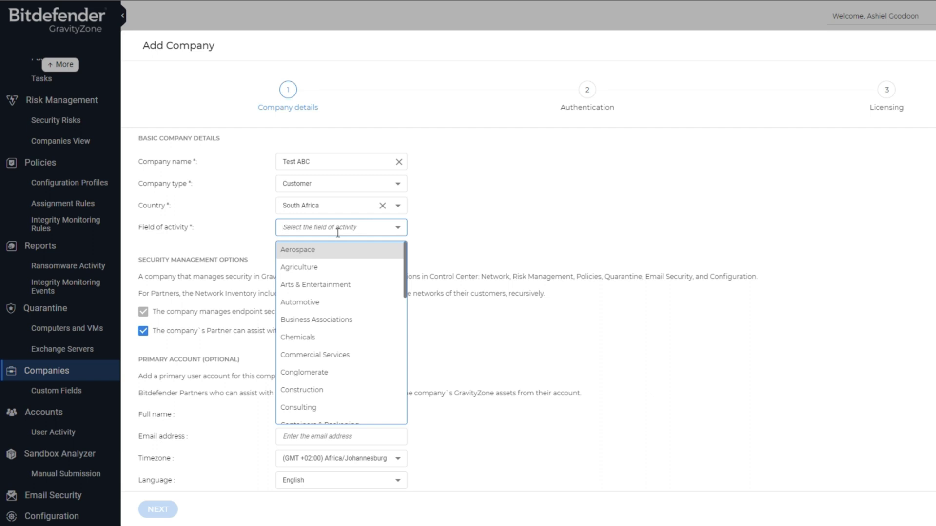
Set the field of activity to Technology, keeping Johannesburg timezone and English language.
{"action": "type", "text": "tech"}
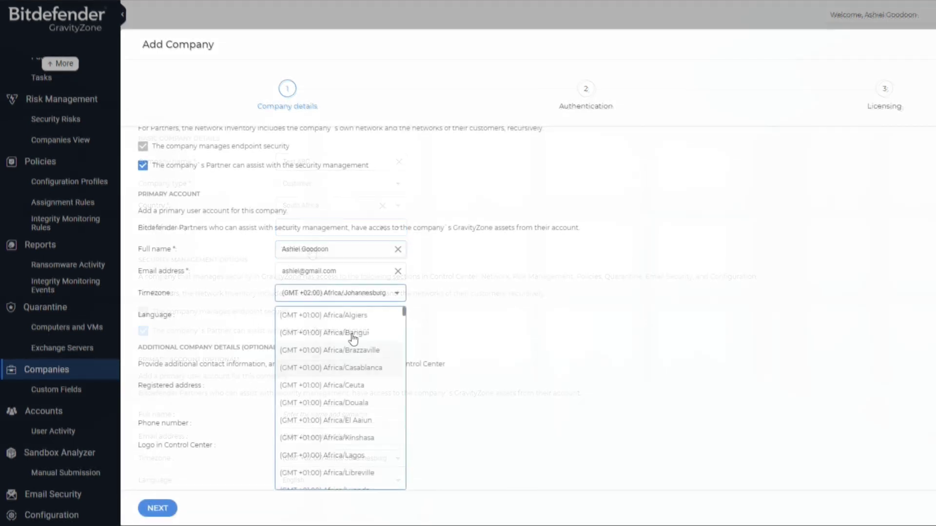
{"action": "left_click", "coordinate": [351, 336]}
{"action": "left_click", "coordinate": [396, 314]}
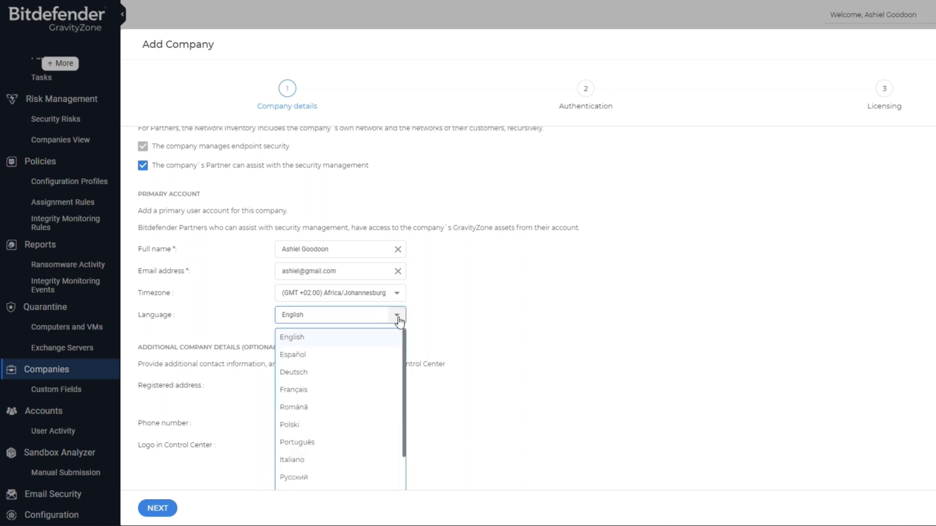
{"action": "left_click", "coordinate": [338, 343]}
Enter the company's two-line registered address and its phone number.
{"action": "left_click", "coordinate": [329, 370]}
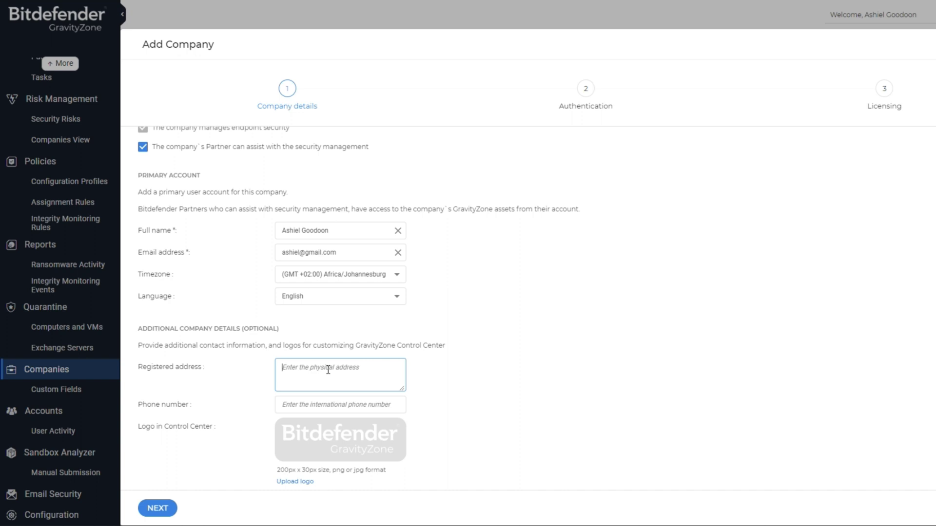
{"action": "key", "text": "Return"}
{"action": "left_click", "coordinate": [312, 404]}
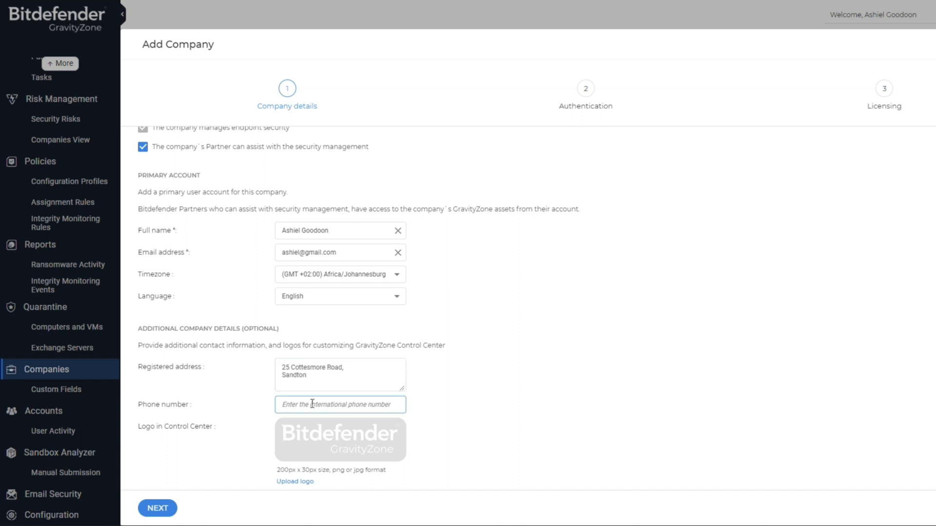
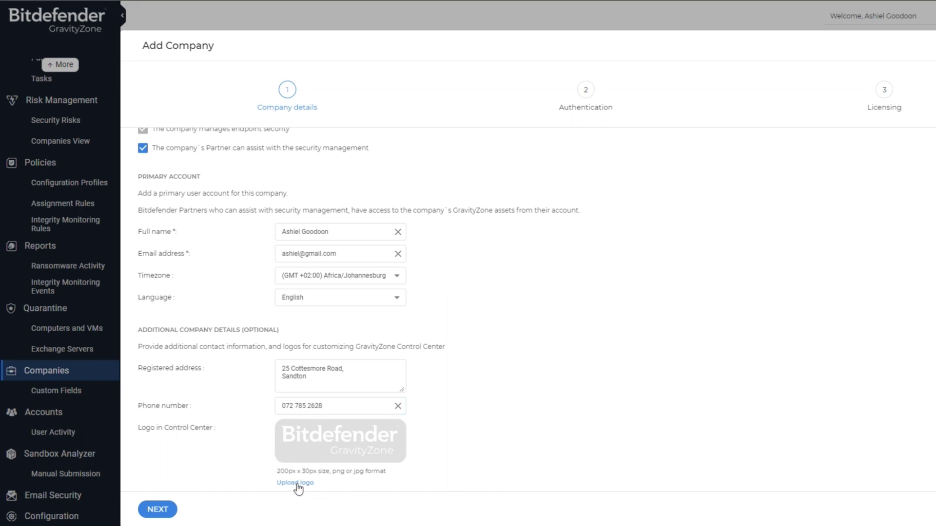
Upload LOGO.png from the Desktop as the company logo.
{"action": "left_click", "coordinate": [297, 488]}
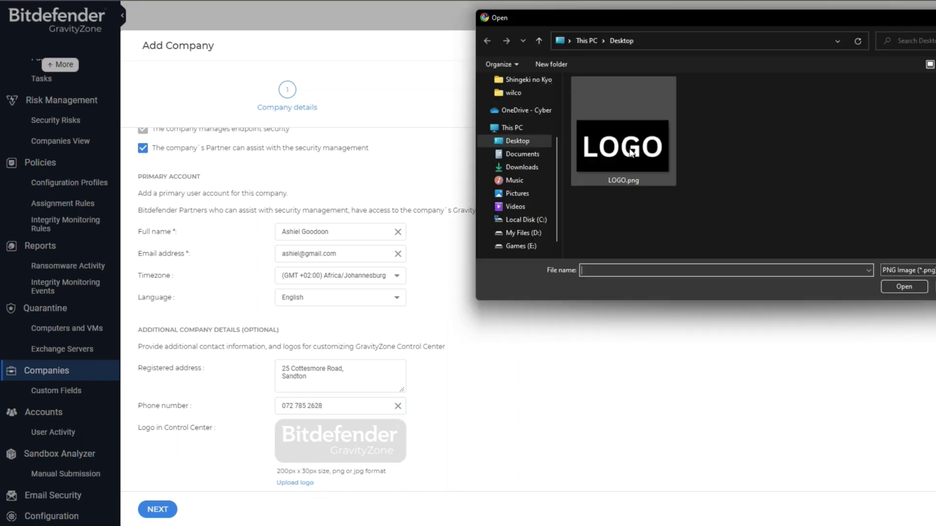
{"action": "left_click", "coordinate": [632, 152]}
{"action": "left_click", "coordinate": [908, 288]}
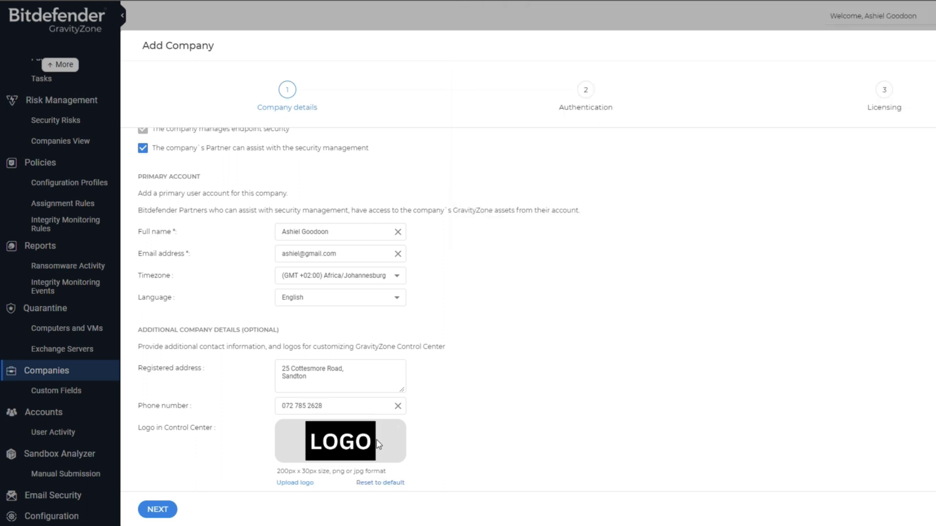
On the Authentication step, set browser trust to 90 days, 90-day password expiry and 5-attempt lockout.
{"action": "left_click", "coordinate": [157, 510]}
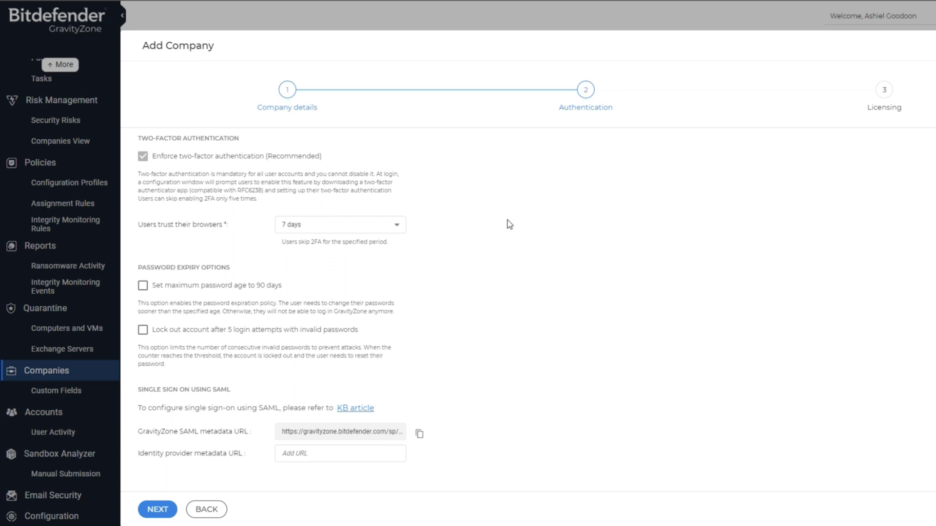
{"action": "left_click", "coordinate": [361, 234]}
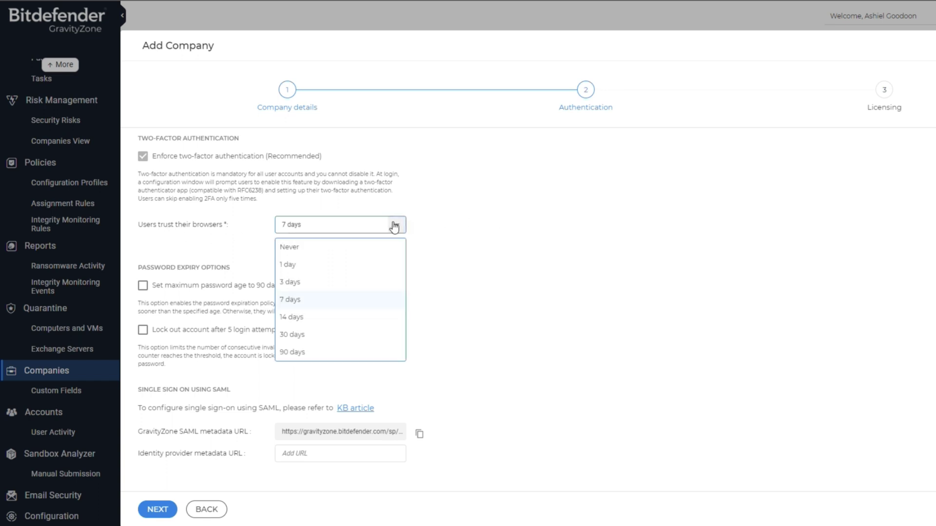
{"action": "left_click", "coordinate": [317, 248]}
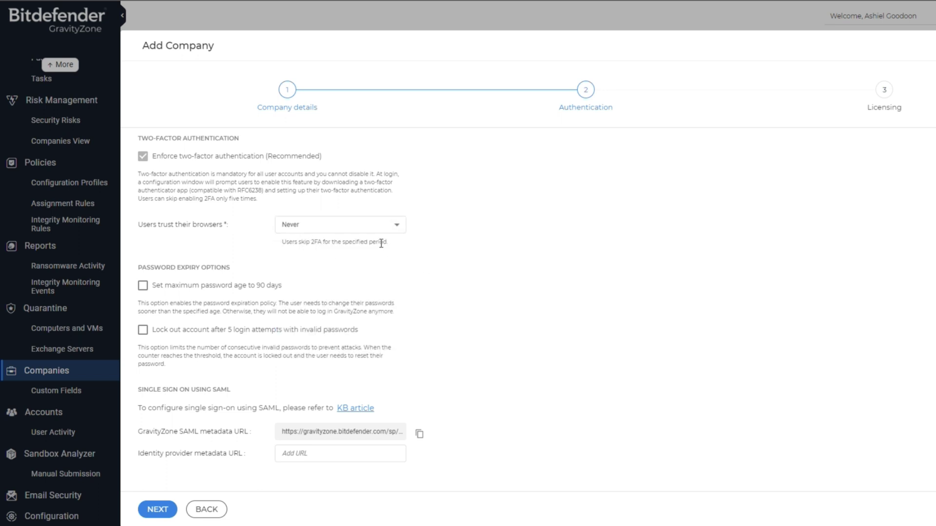
{"action": "left_click", "coordinate": [396, 226]}
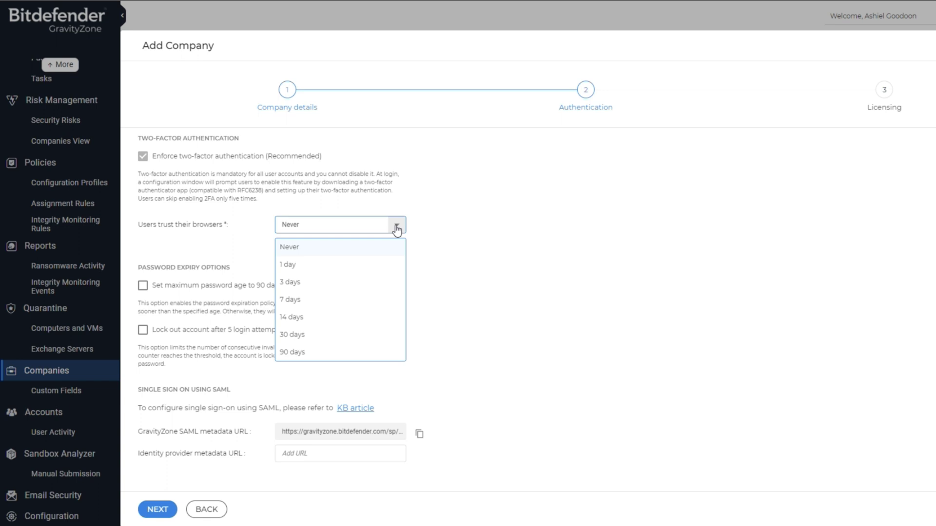
{"action": "left_click", "coordinate": [292, 352]}
{"action": "left_click", "coordinate": [143, 285]}
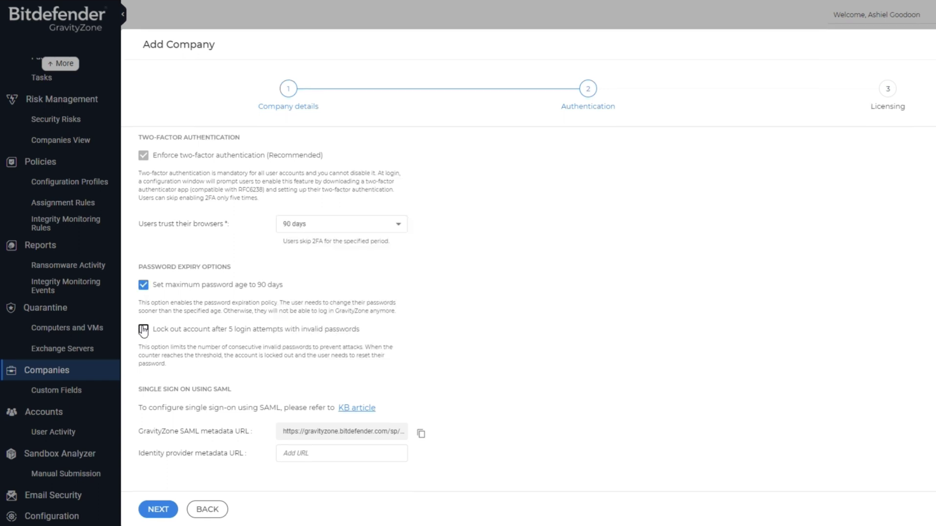
{"action": "left_click", "coordinate": [144, 330]}
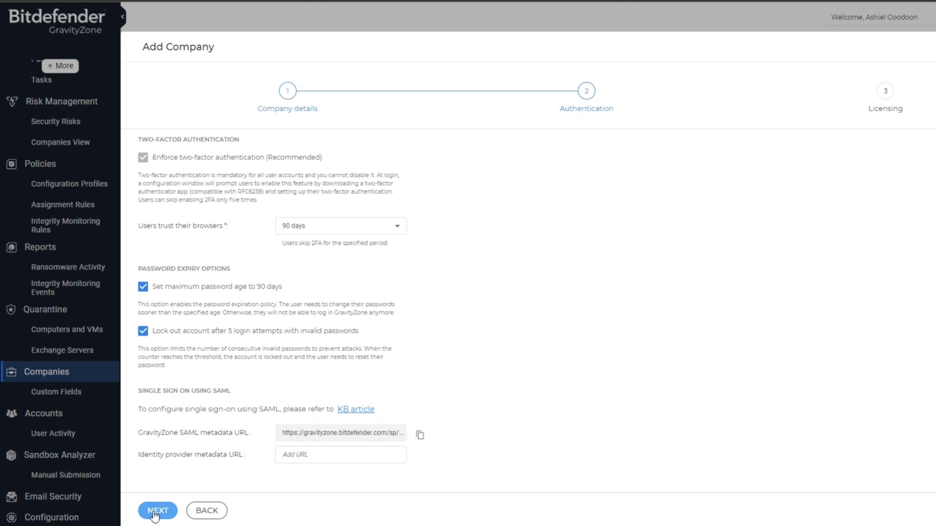
On the Licensing step, choose the Trial licensing option.
{"action": "left_click", "coordinate": [155, 512]}
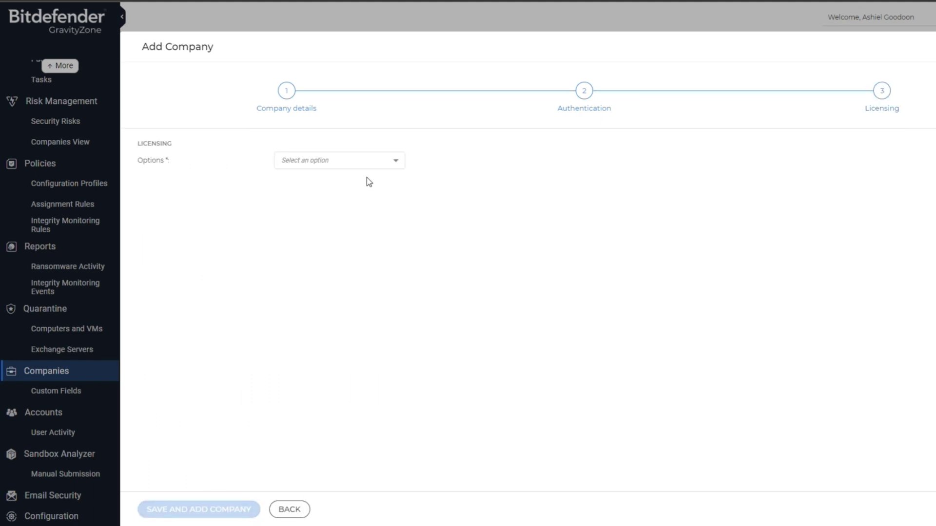
{"action": "left_click", "coordinate": [397, 164]}
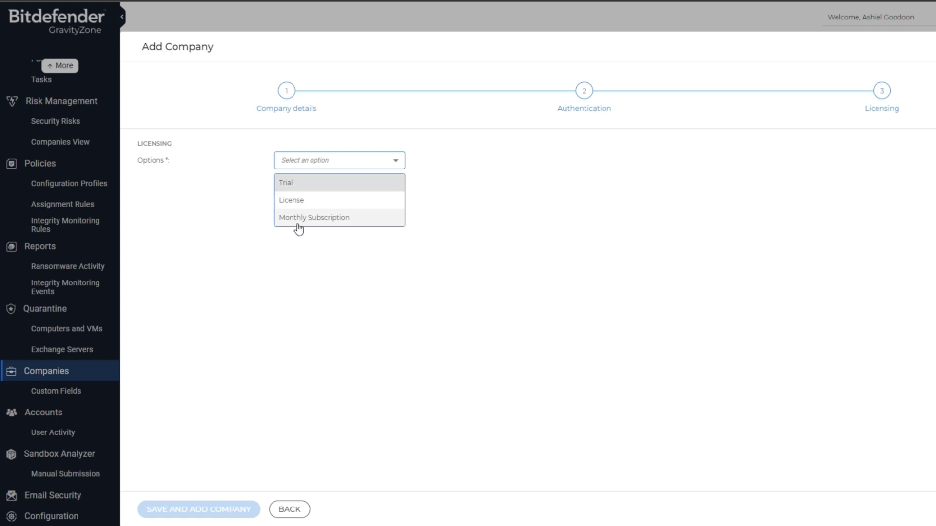
{"action": "left_click", "coordinate": [289, 184]}
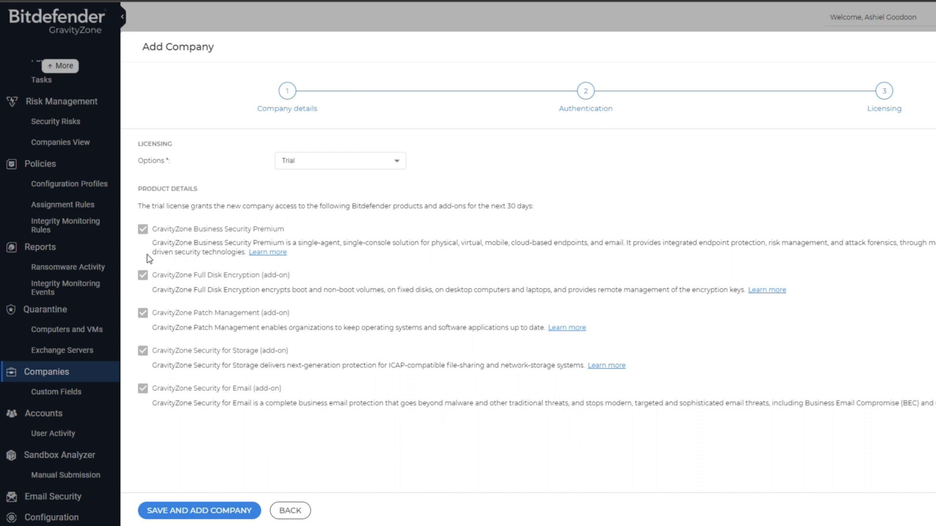
{"action": "left_click", "coordinate": [396, 161]}
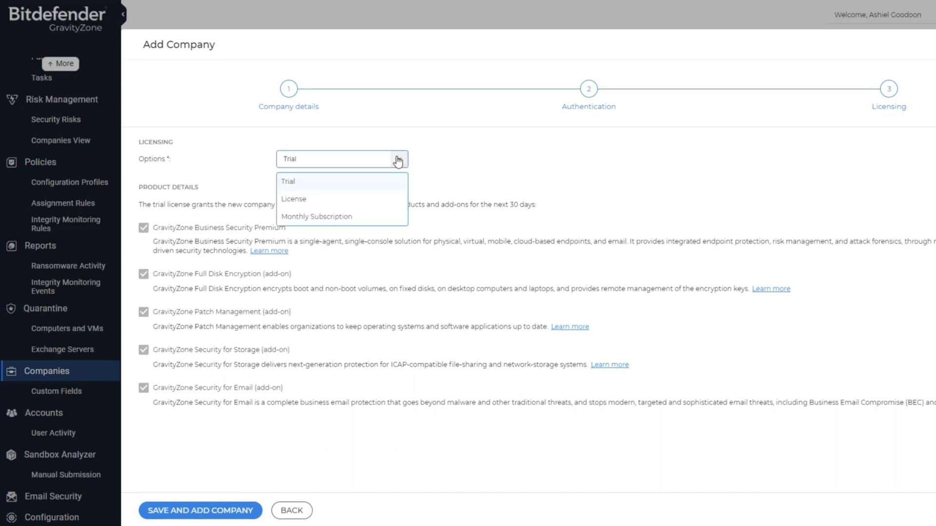
Switch licensing to License and focus its empty license key field.
{"action": "left_click", "coordinate": [301, 199]}
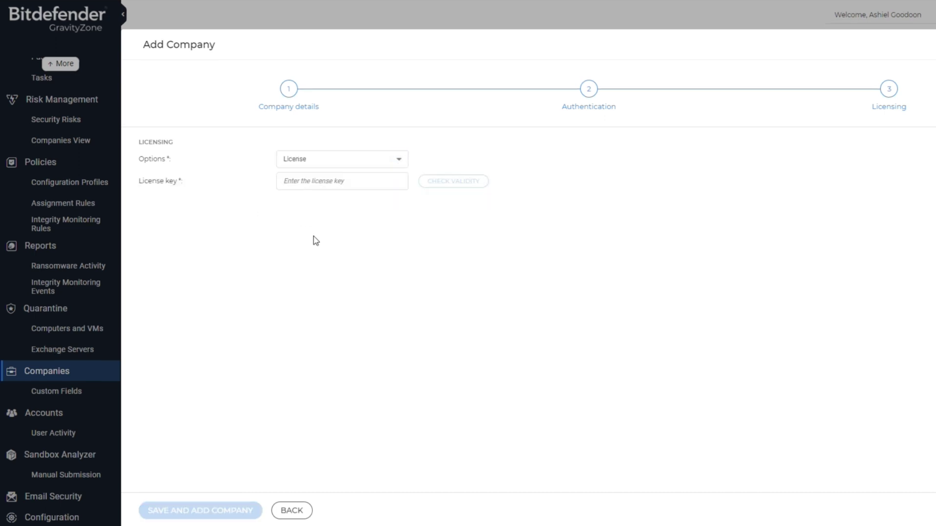
{"action": "left_click", "coordinate": [316, 182]}
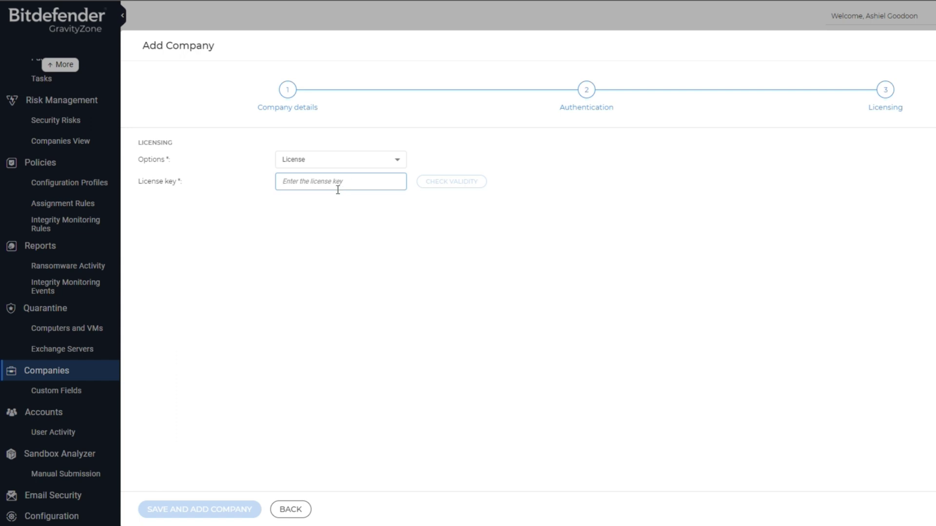
{"action": "left_click", "coordinate": [341, 159]}
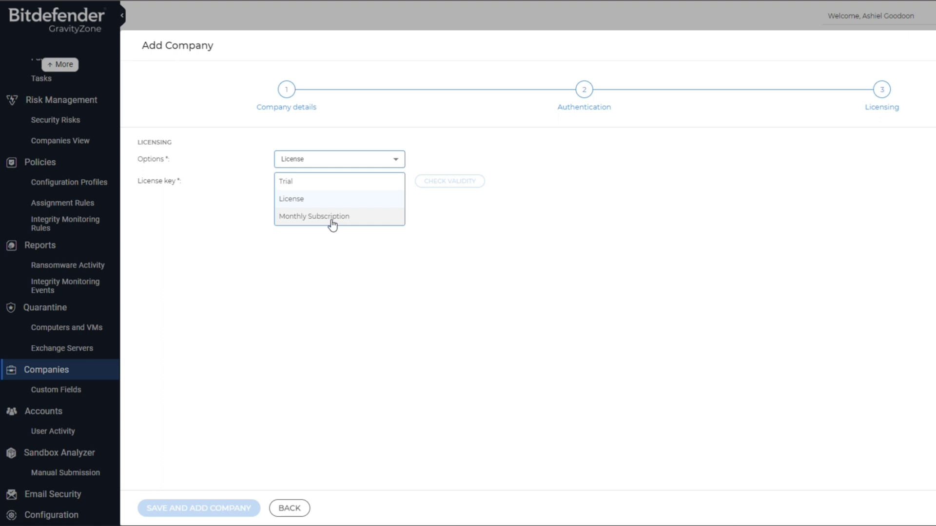
Choose Monthly Subscription licensing and reserve 10 seats.
{"action": "left_click", "coordinate": [332, 218]}
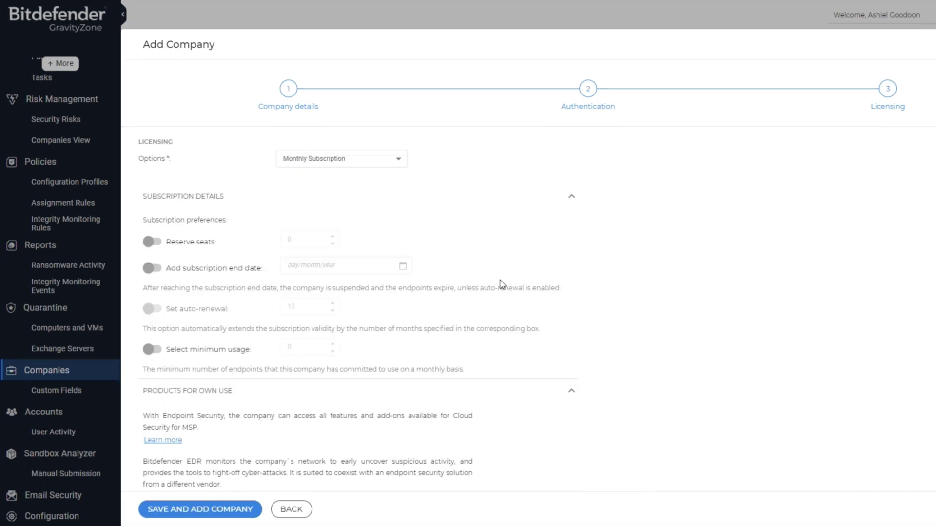
{"action": "left_click", "coordinate": [152, 242]}
{"action": "left_click", "coordinate": [295, 240]}
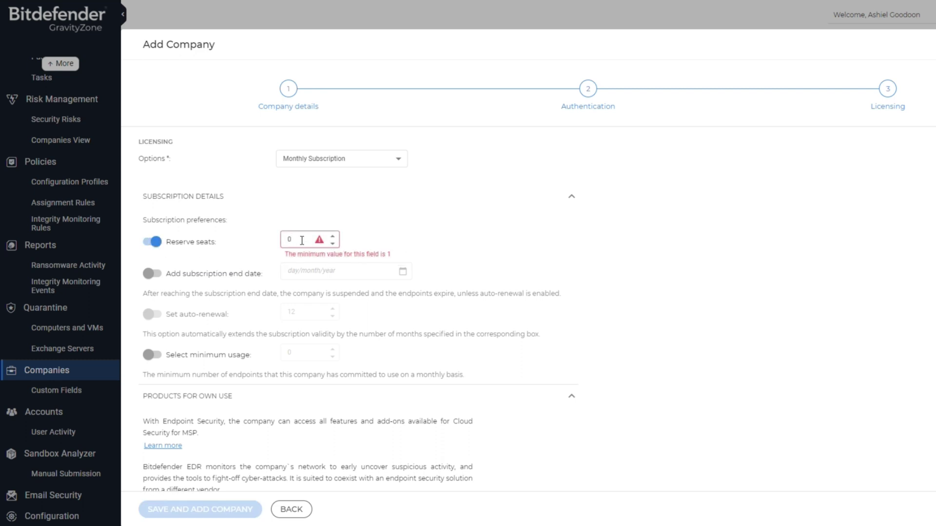
{"action": "key", "text": "BackSpace"}
{"action": "type", "text": "10"}
{"action": "left_click", "coordinate": [617, 268]}
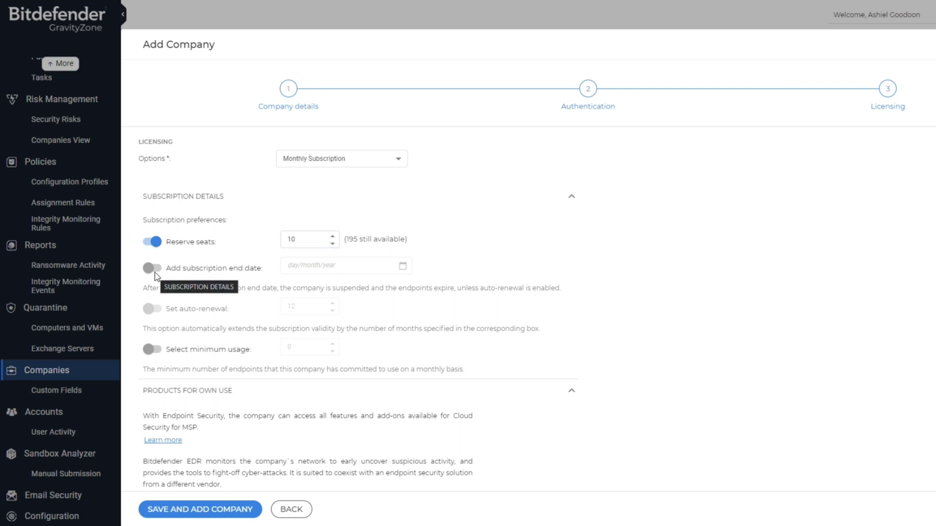
Enable the subscription end date, leaving it empty, and set minimum usage to 10.
{"action": "left_click", "coordinate": [153, 269]}
{"action": "left_click", "coordinate": [322, 266]}
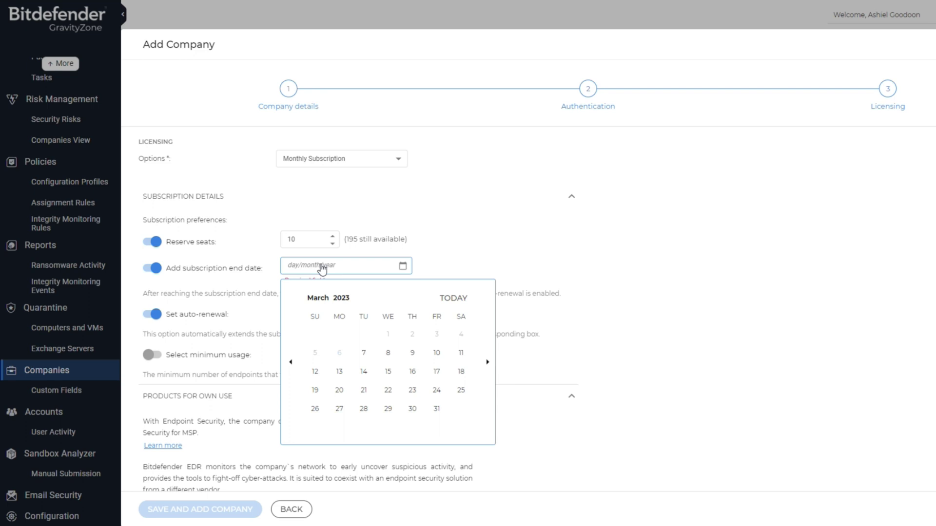
{"action": "left_click", "coordinate": [192, 290]}
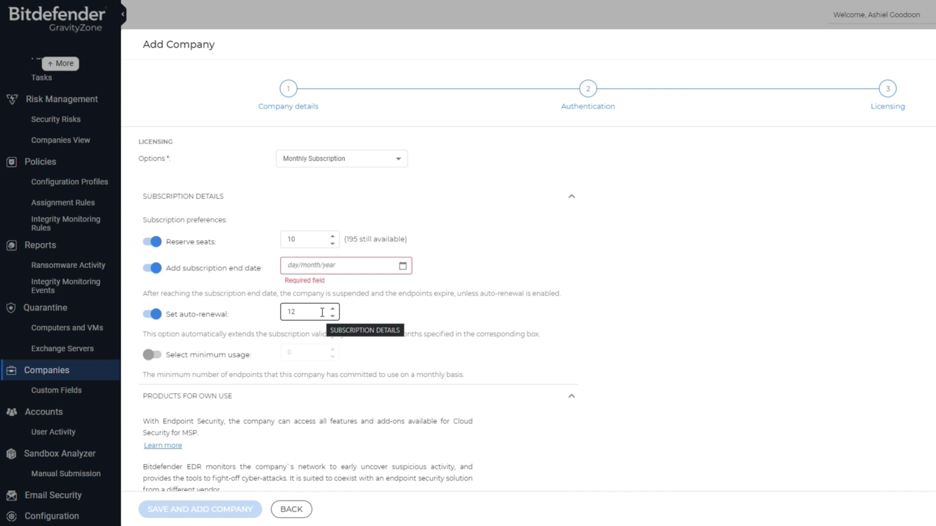
{"action": "scroll", "coordinate": [322, 313], "scroll_direction": "down", "scroll_amount": 1}
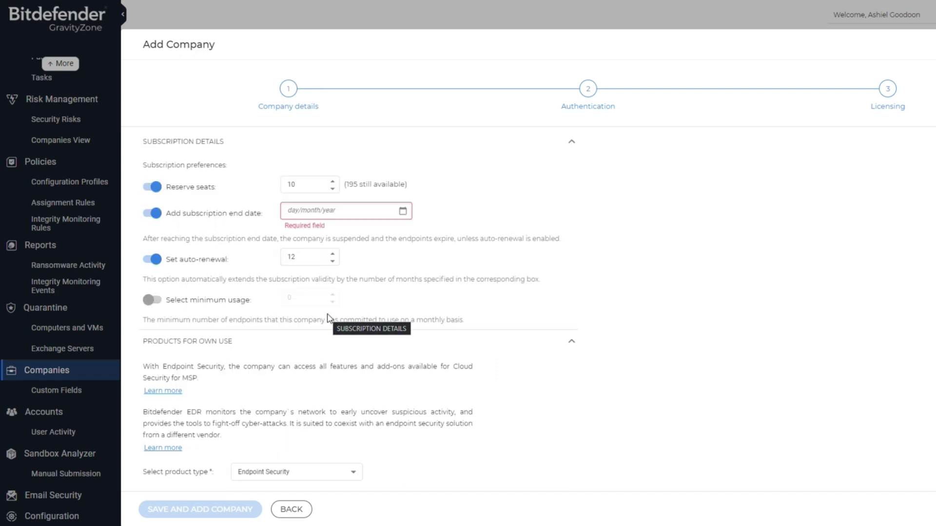
{"action": "left_click", "coordinate": [152, 300]}
{"action": "left_click", "coordinate": [296, 300]}
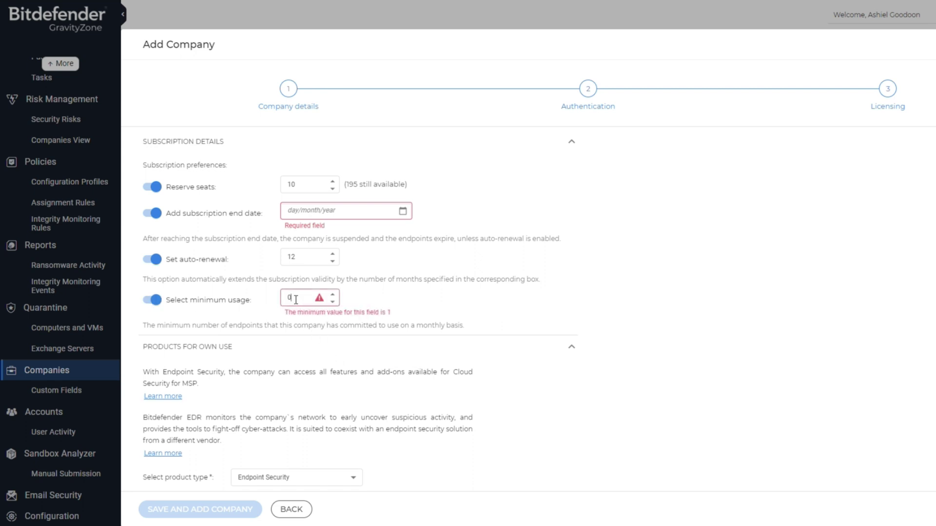
{"action": "key", "text": "BackSpace"}
{"action": "type", "text": "10"}
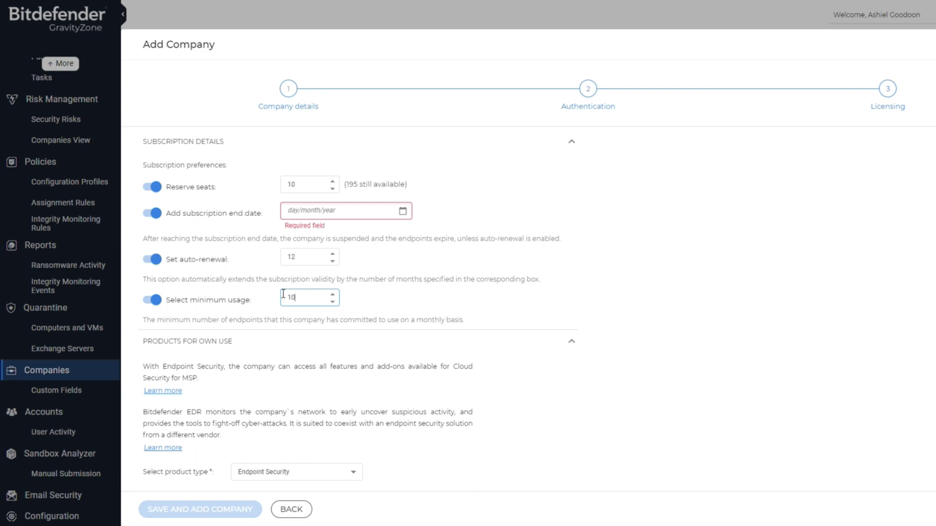
Keep Endpoint Security as the product type and enable the Security for Exchange add-on.
{"action": "scroll", "coordinate": [463, 328], "scroll_direction": "down", "scroll_amount": 2}
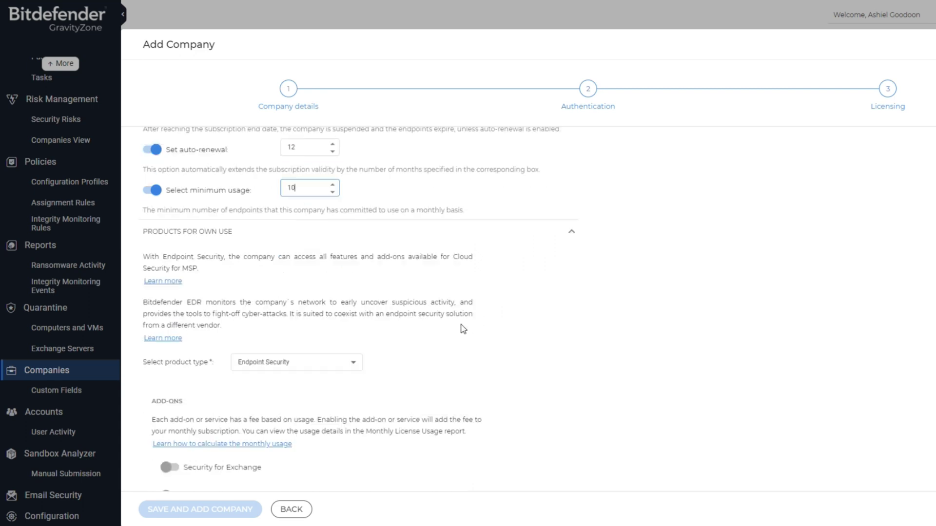
{"action": "scroll", "coordinate": [476, 289], "scroll_direction": "down", "scroll_amount": 1}
{"action": "scroll", "coordinate": [476, 289], "scroll_direction": "down", "scroll_amount": 1}
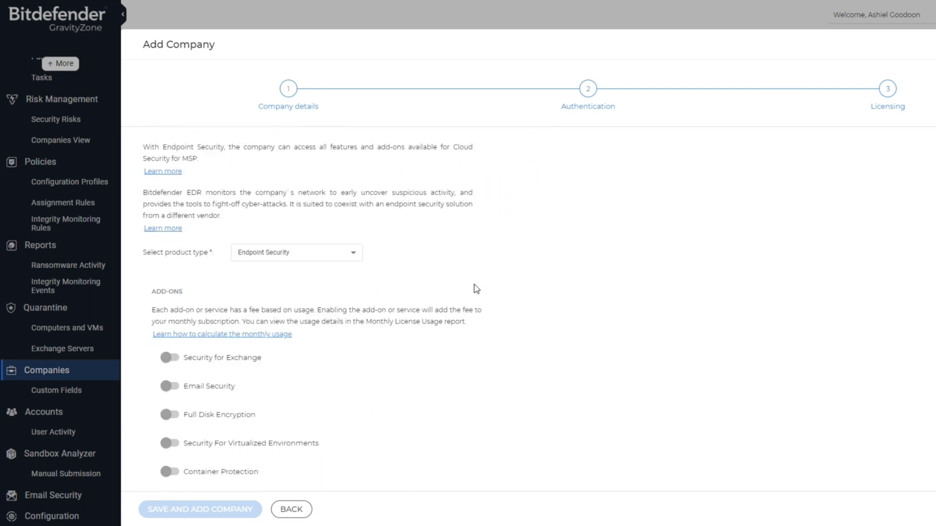
{"action": "left_click", "coordinate": [353, 261]}
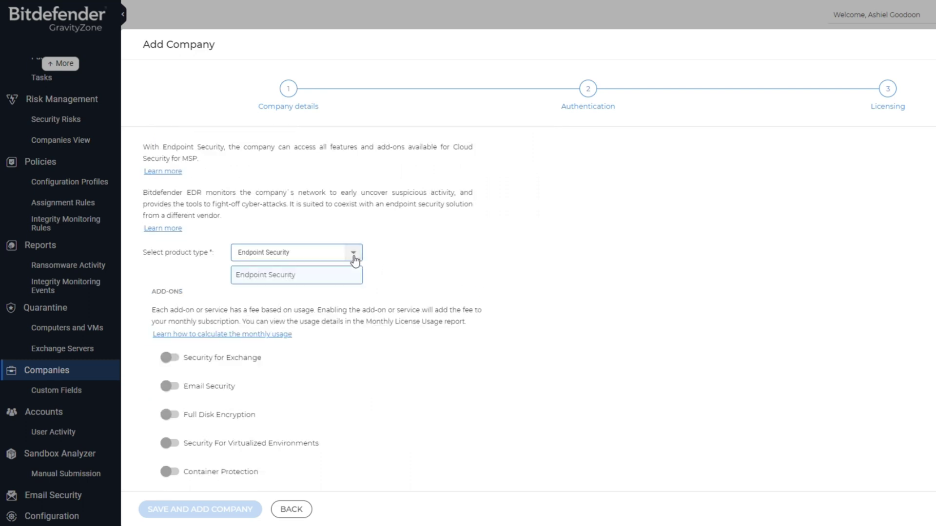
{"action": "left_click", "coordinate": [271, 283]}
{"action": "scroll", "coordinate": [386, 285], "scroll_direction": "down", "scroll_amount": 2}
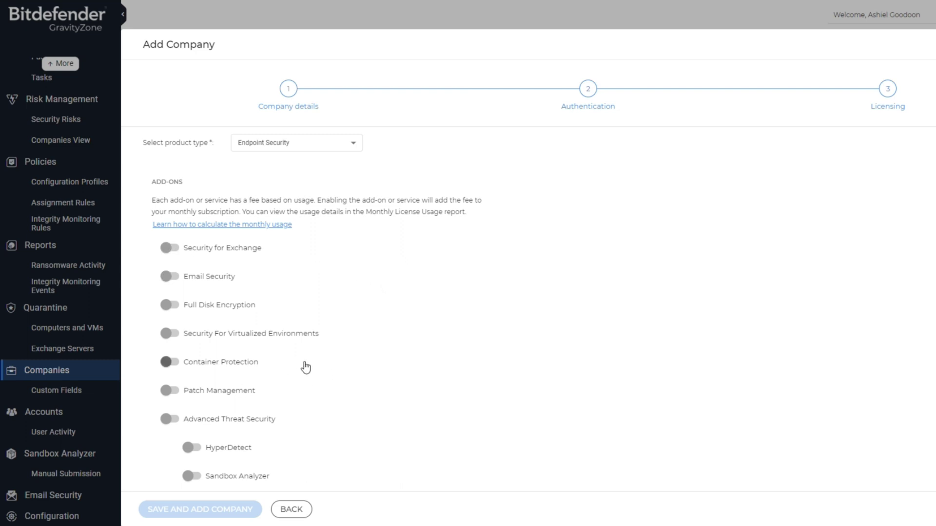
{"action": "left_click", "coordinate": [169, 251]}
{"action": "scroll", "coordinate": [432, 341], "scroll_direction": "down", "scroll_amount": 6}
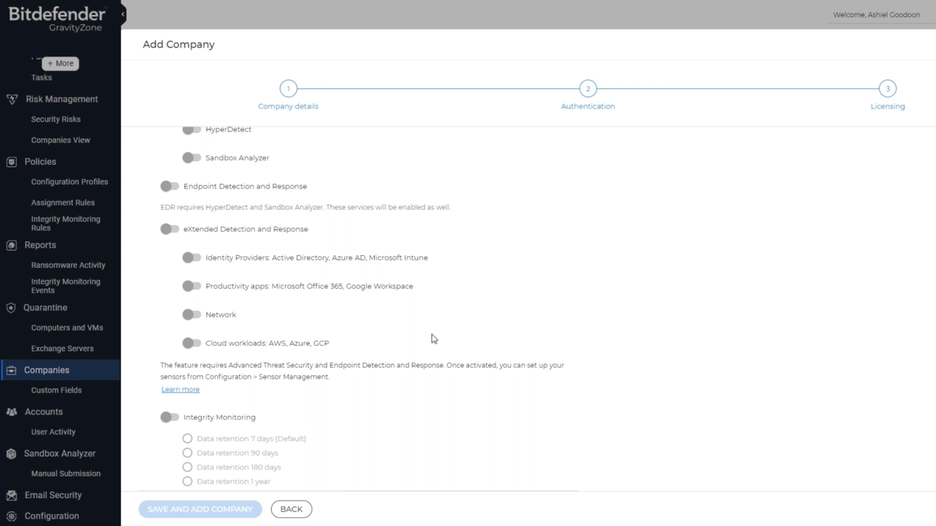
{"action": "scroll", "coordinate": [433, 340], "scroll_direction": "up", "scroll_amount": 6}
{"action": "scroll", "coordinate": [484, 246], "scroll_direction": "down", "scroll_amount": 6}
{"action": "scroll", "coordinate": [366, 443], "scroll_direction": "up", "scroll_amount": 3}
{"action": "scroll", "coordinate": [278, 298], "scroll_direction": "down", "scroll_amount": 3}
{"action": "scroll", "coordinate": [343, 369], "scroll_direction": "up", "scroll_amount": 10}
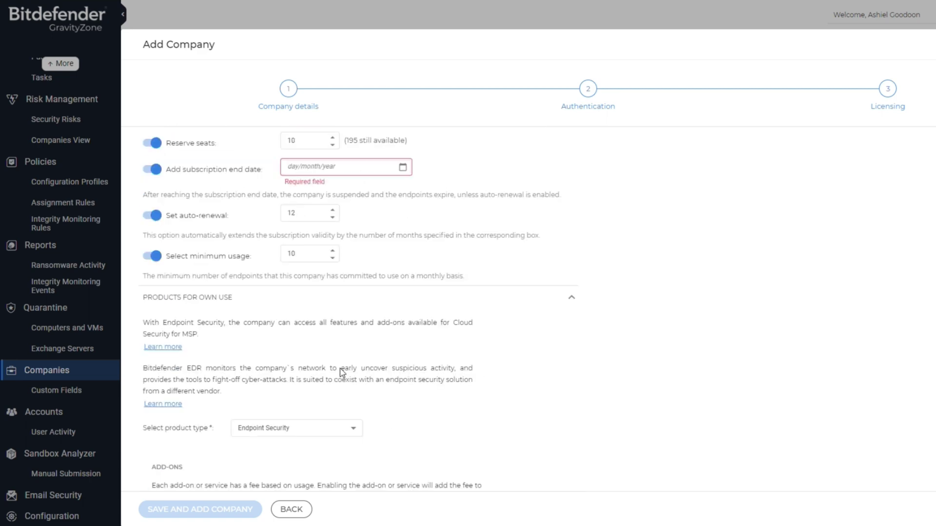
Switch licensing back to Trial and save the new company.
{"action": "left_click", "coordinate": [393, 160]}
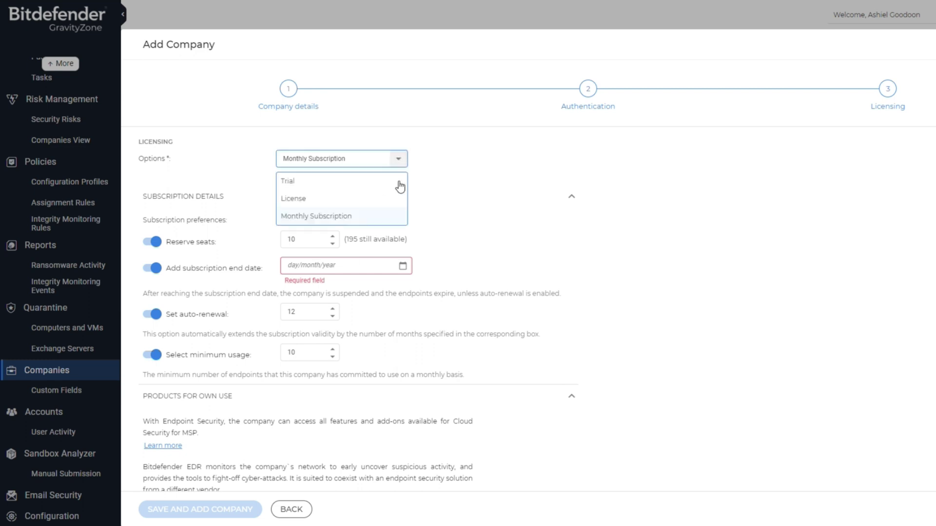
{"action": "left_click", "coordinate": [297, 180]}
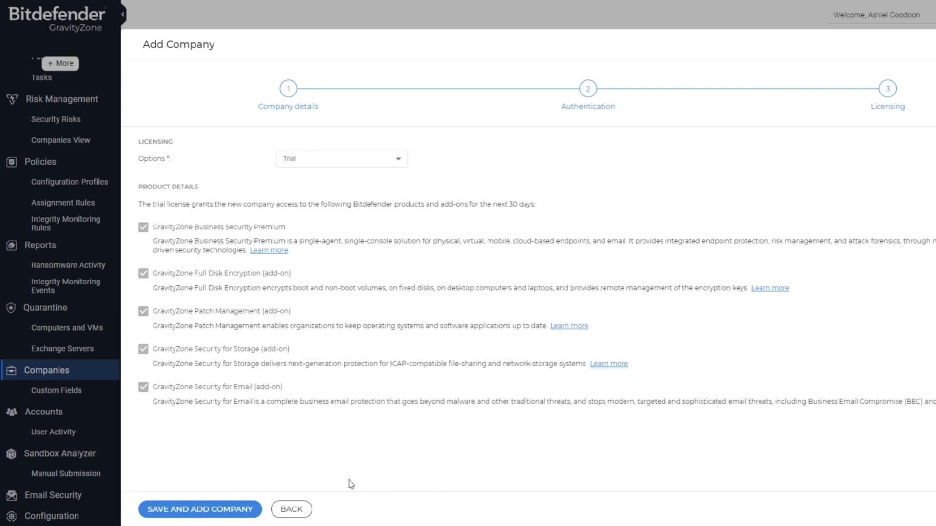
{"action": "left_click", "coordinate": [194, 510]}
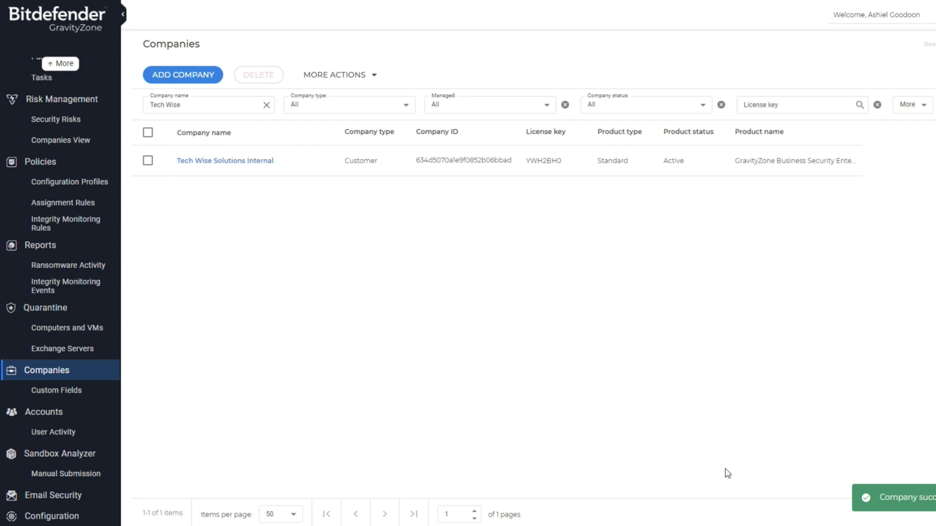
Clear the Company name filter and search the Companies list for 'Test ABC'.
{"action": "left_click", "coordinate": [253, 104]}
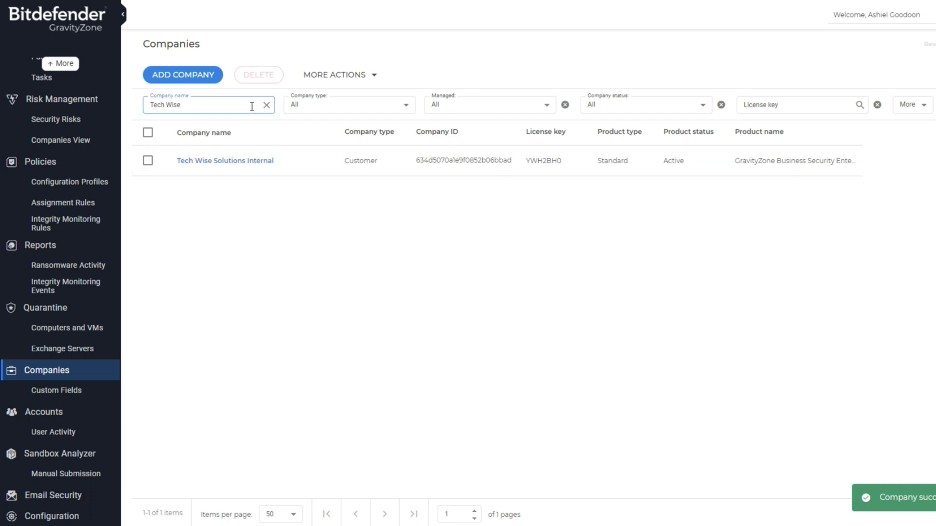
{"action": "key", "text": "BackSpace"}
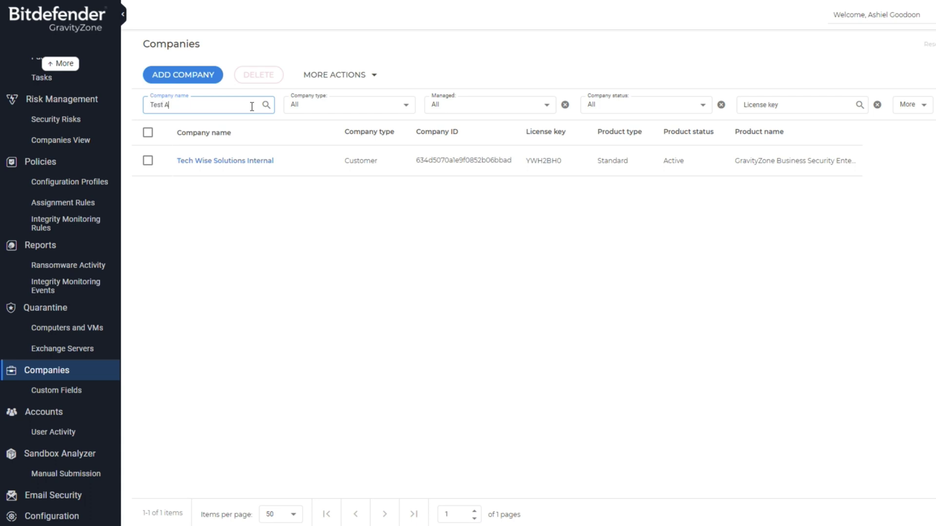
{"action": "left_click", "coordinate": [266, 104]}
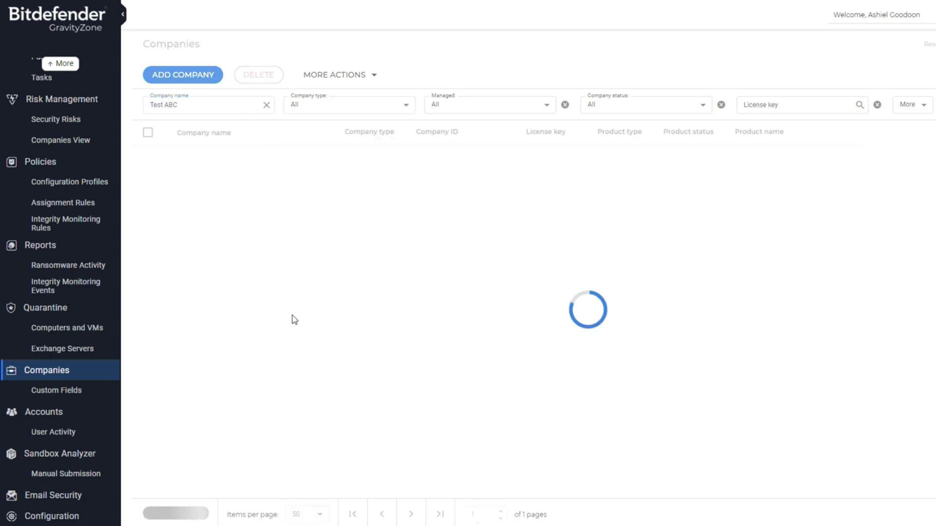